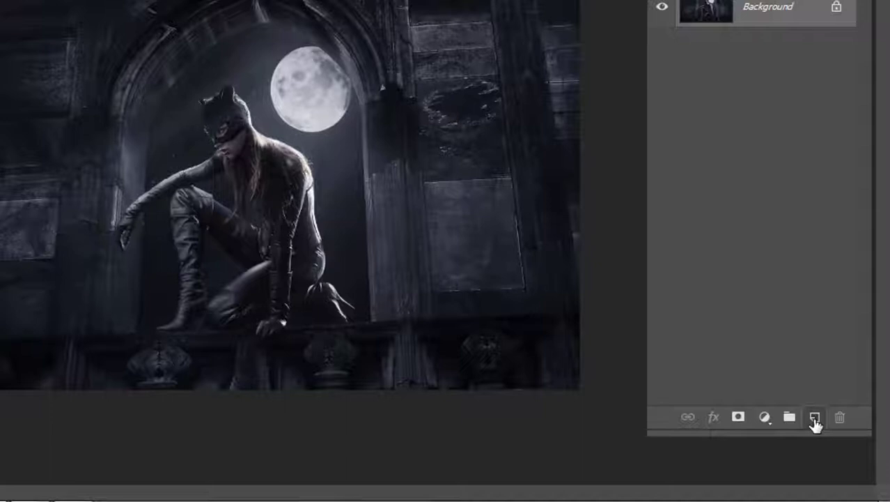
- Add a new layer above the Background and fill it with black
left_click(815, 420)
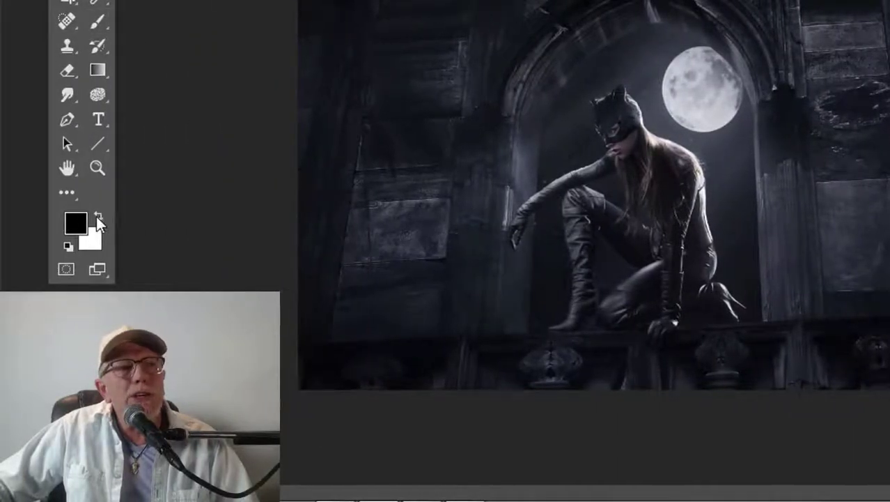
left_click(97, 218)
left_click(97, 217)
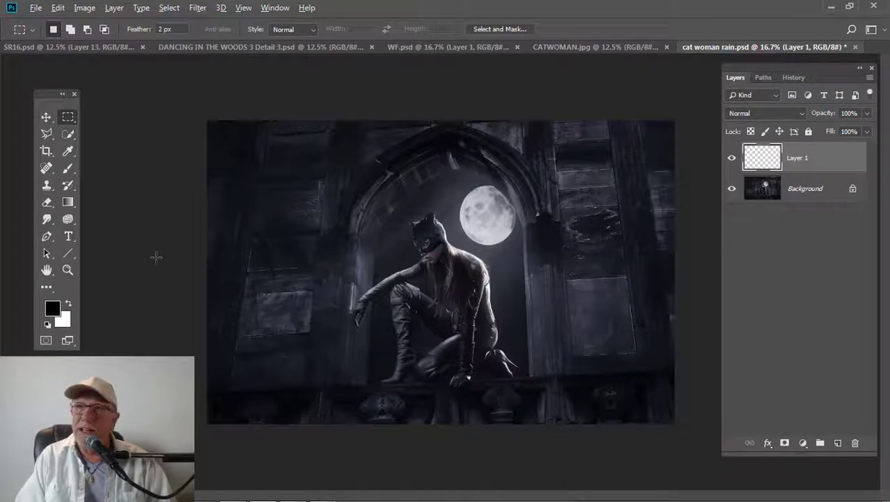
key("alt+BackSpace")
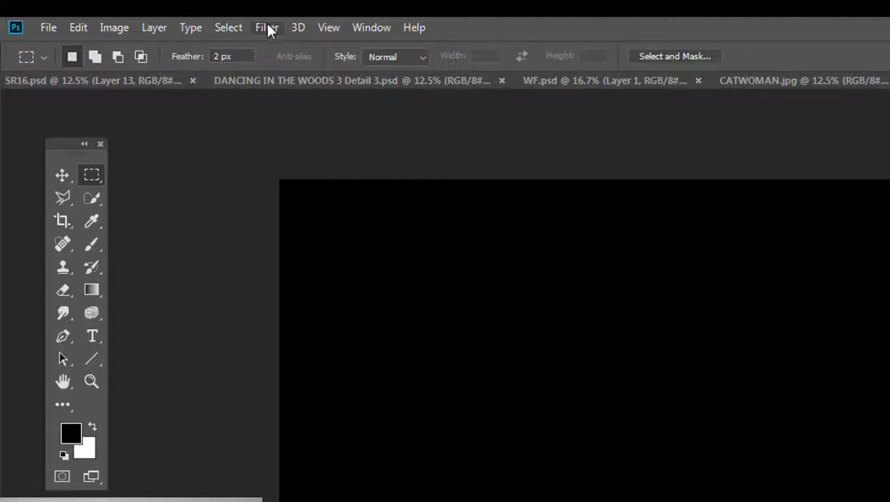
- Apply the Add Noise filter to the black layer with a 150.96% amount, Gaussian distribution and Monochromatic enabled
left_click(267, 26)
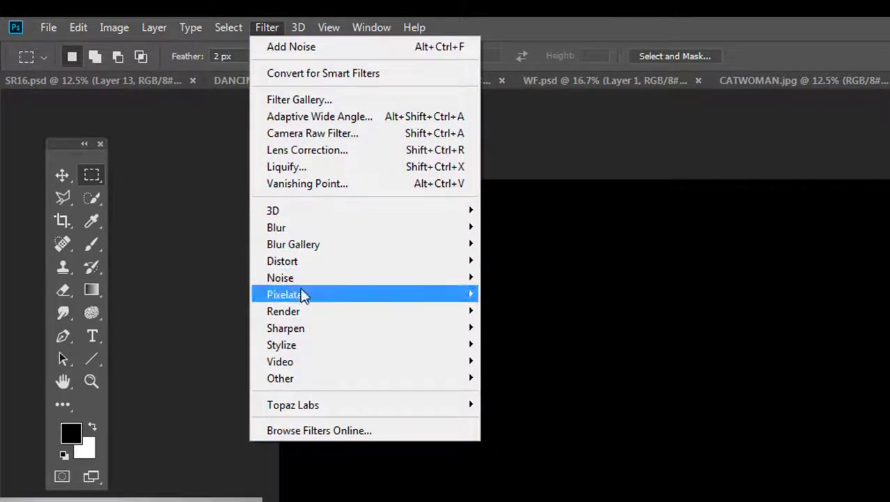
mouse_move(302, 277)
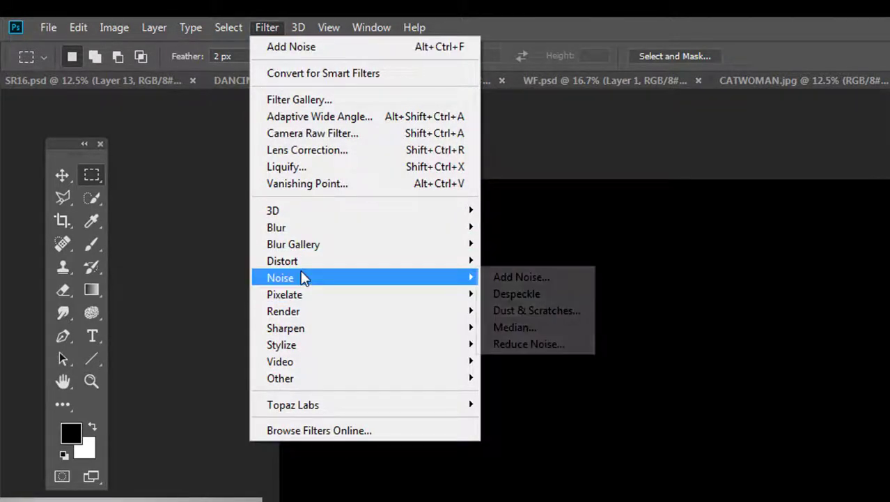
left_click(540, 278)
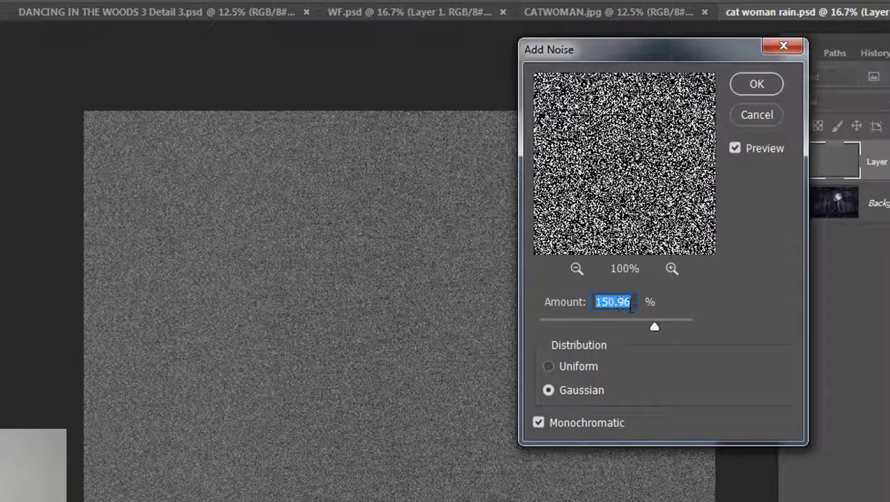
left_click(539, 423)
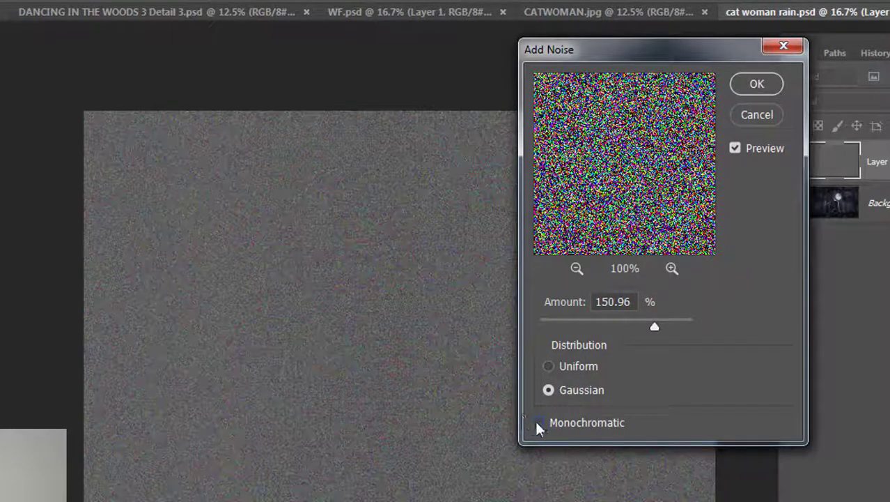
left_click(539, 423)
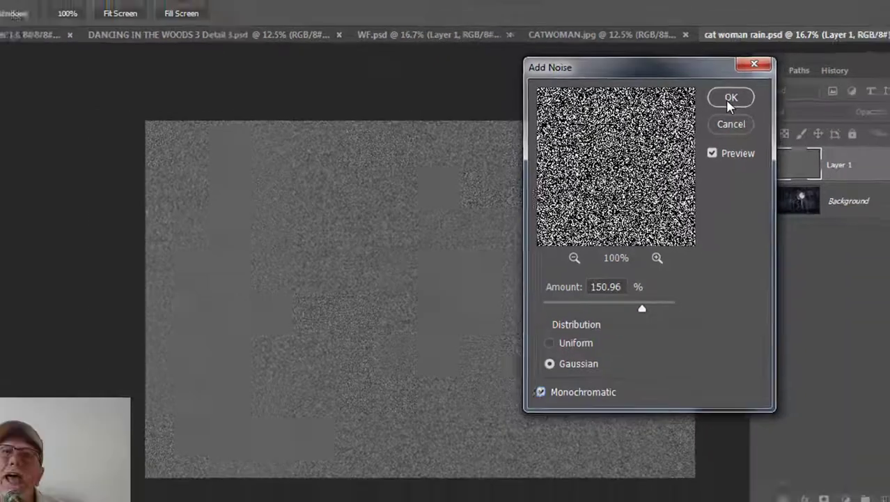
left_click(755, 85)
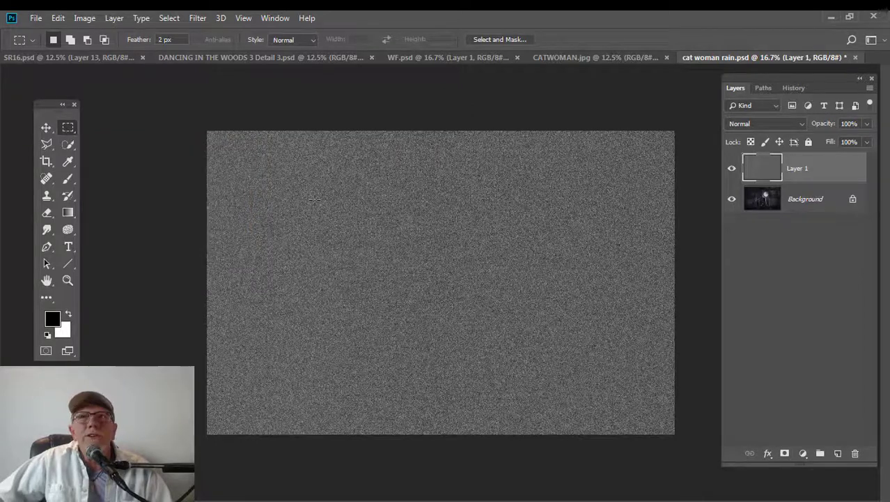
- Copy a rectangular area from the middle of the noise layer onto its own layer and hide the original noise layer
left_click_drag(314, 188, 573, 374)
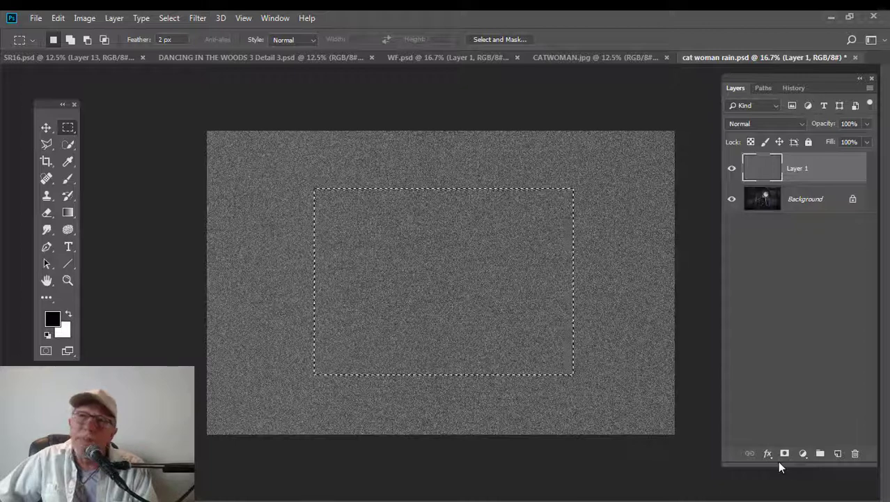
key("ctrl+j")
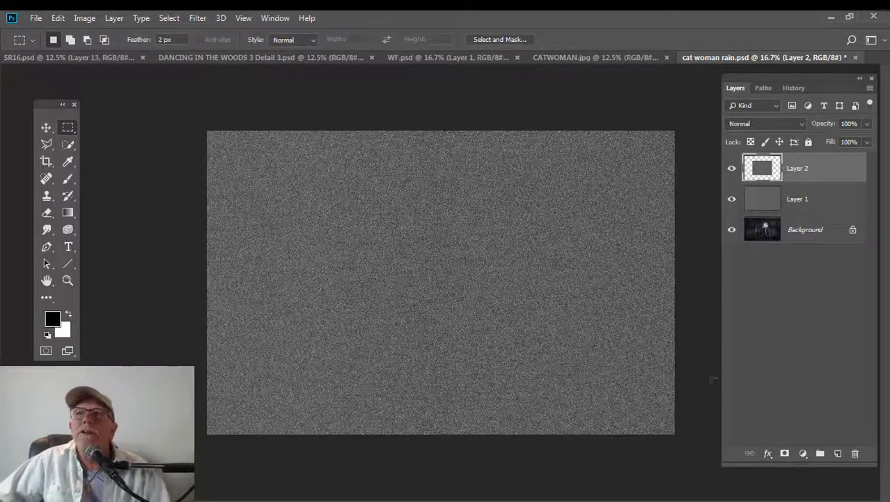
left_click(731, 200)
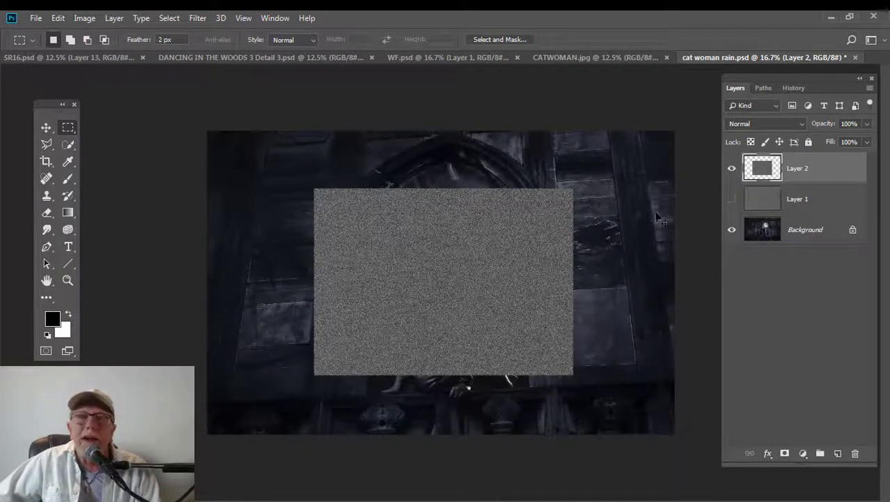
- Scale the copied noise patch up to about 207% so it extends past the whole canvas
key("ctrl+t")
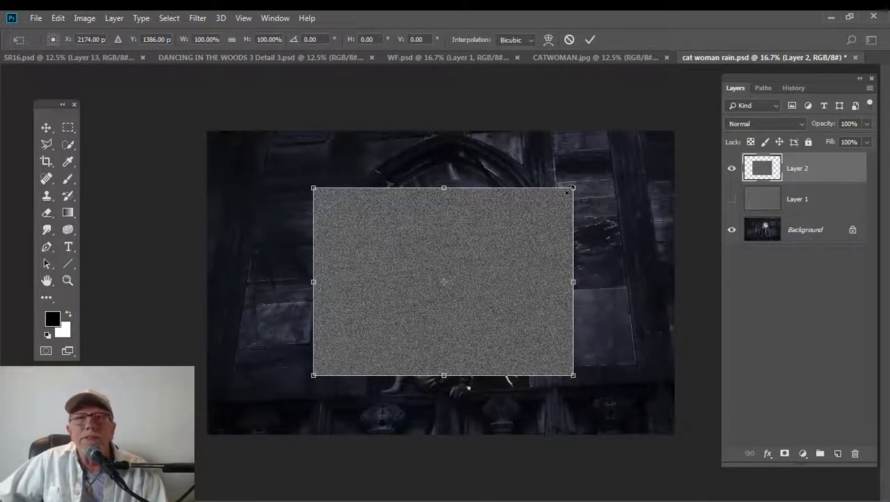
left_click_drag(572, 190, 715, 132)
left_click_drag(313, 374, 156, 488)
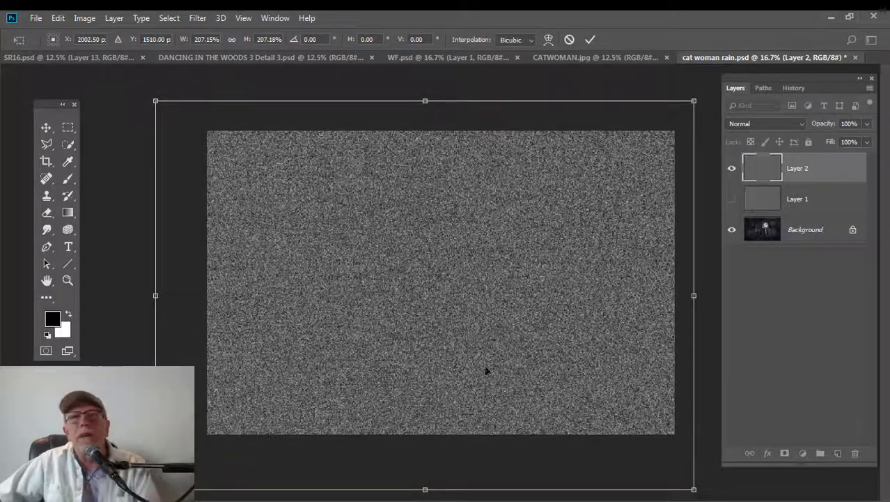
key("Return")
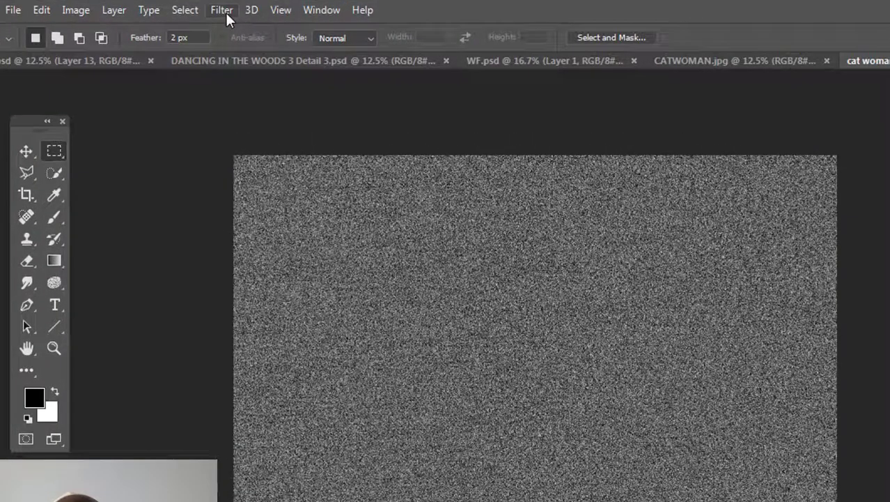
- Apply a Motion Blur to the enlarged noise layer with an 84° angle and a distance of 96 pixels
left_click(223, 12)
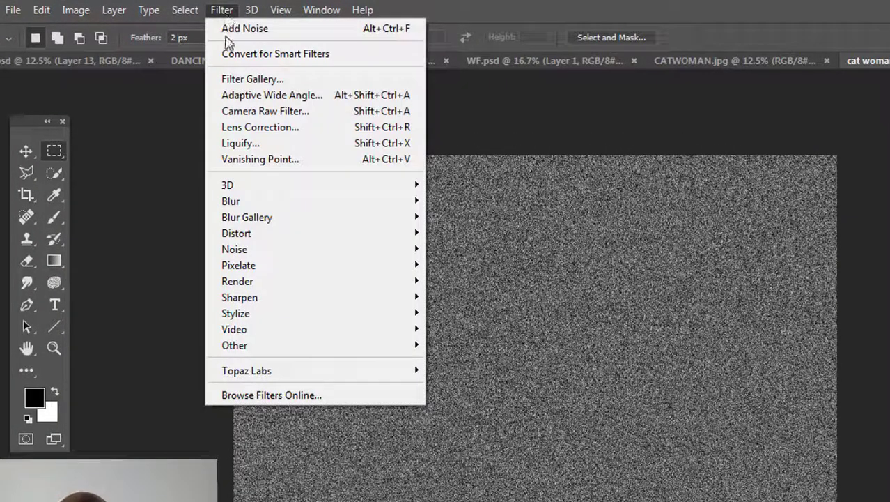
mouse_move(239, 209)
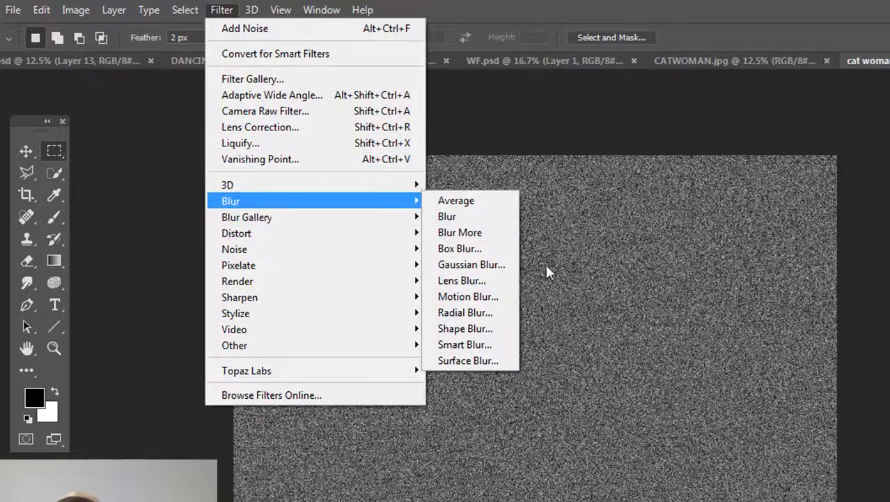
left_click(481, 298)
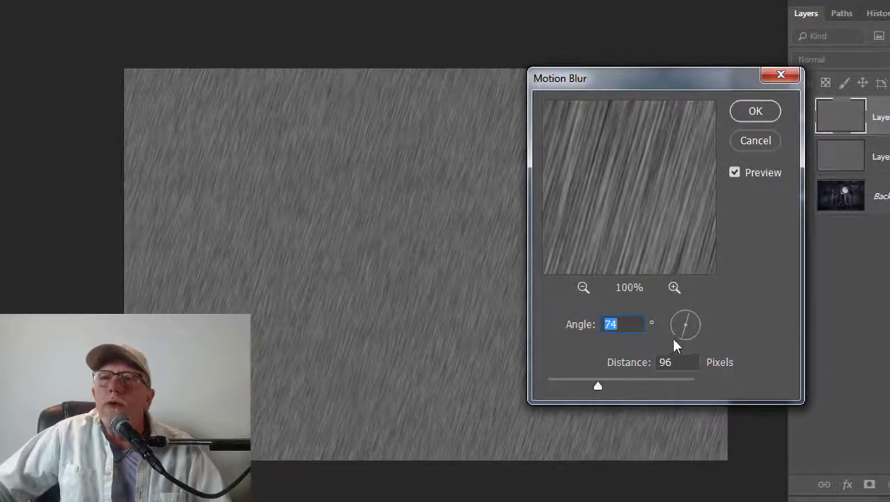
left_click_drag(683, 335, 611, 325)
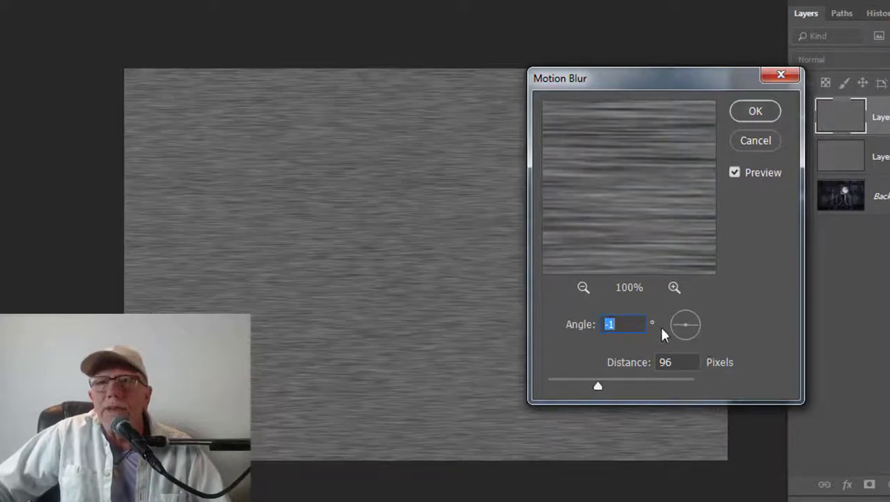
mouse_move(671, 326)
left_mouse_down()
mouse_move(685, 335)
mouse_move(676, 345)
mouse_move(688, 340)
mouse_move(685, 349)
left_mouse_up()
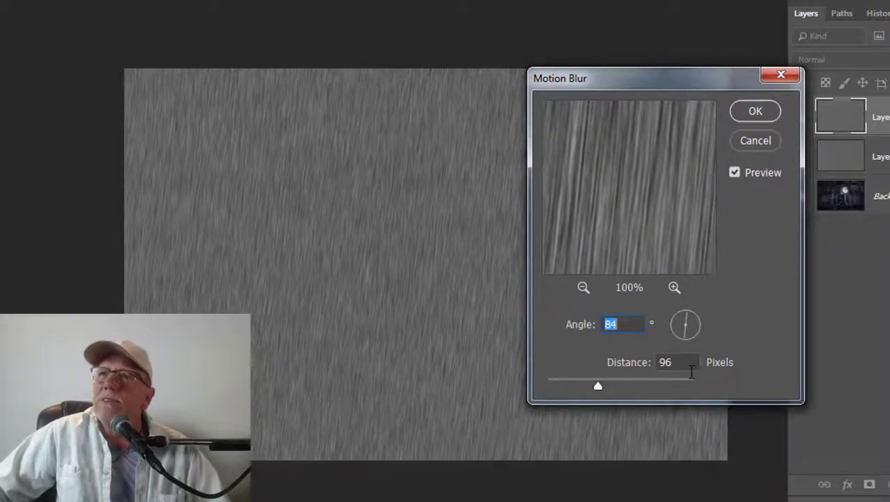
left_click(767, 109)
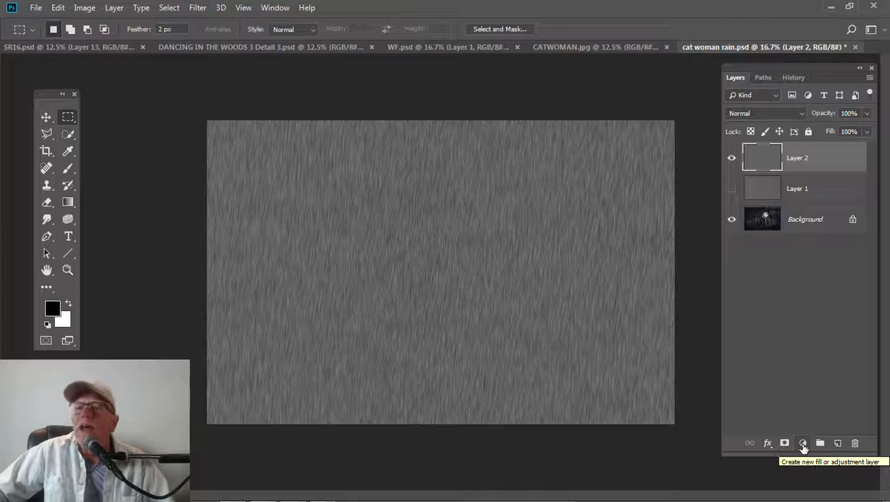
- Add a Levels adjustment layer above the blurred noise and clip it to that layer
left_click(803, 444)
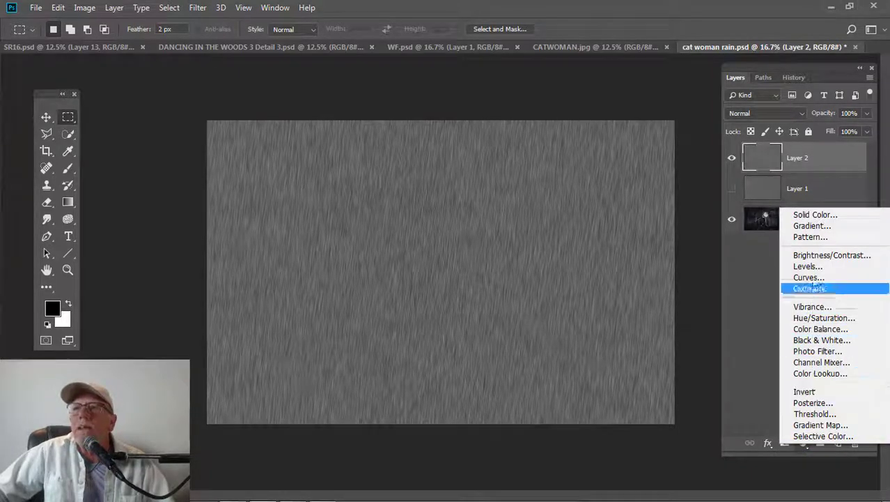
left_click(808, 267)
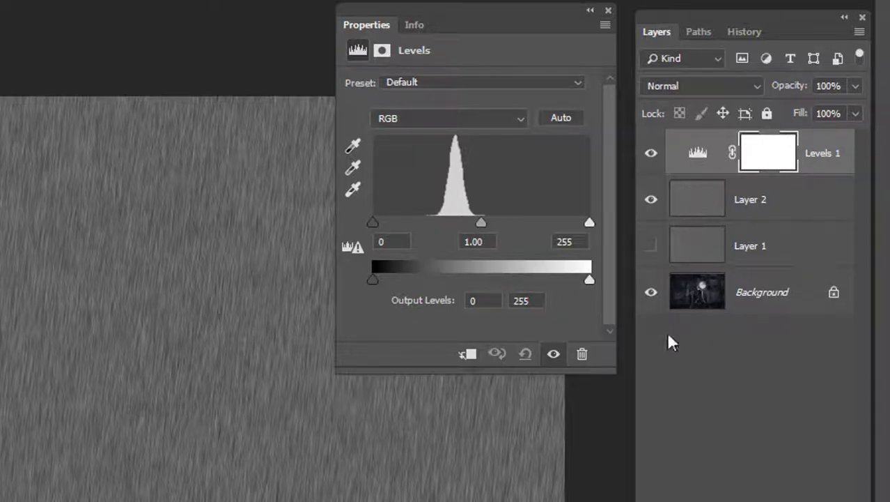
left_click_drag(744, 169, 706, 172)
left_click(708, 171, "alt")
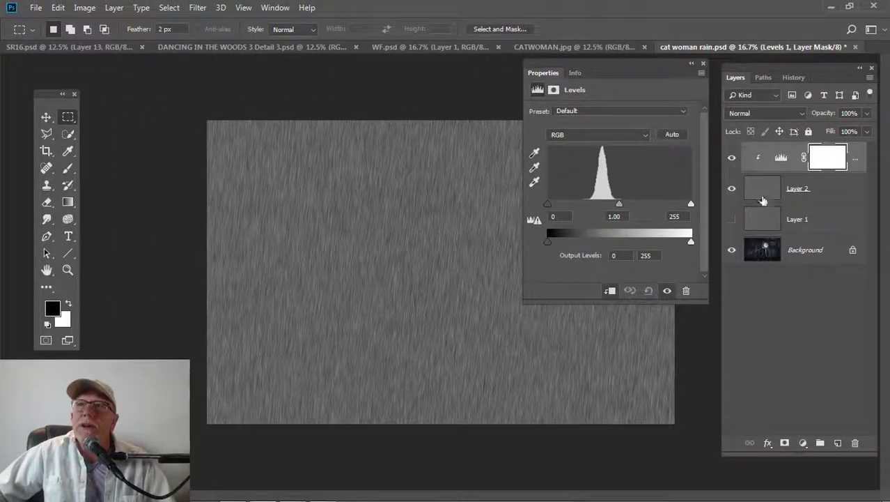
left_click_drag(548, 204, 584, 208)
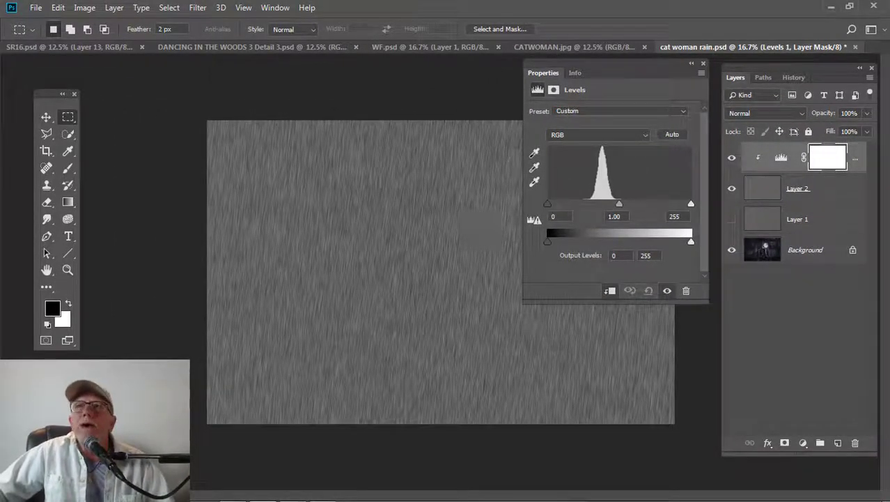
- Change the blend mode of the blurred noise layer, Layer 2, to Screen
left_click(784, 188)
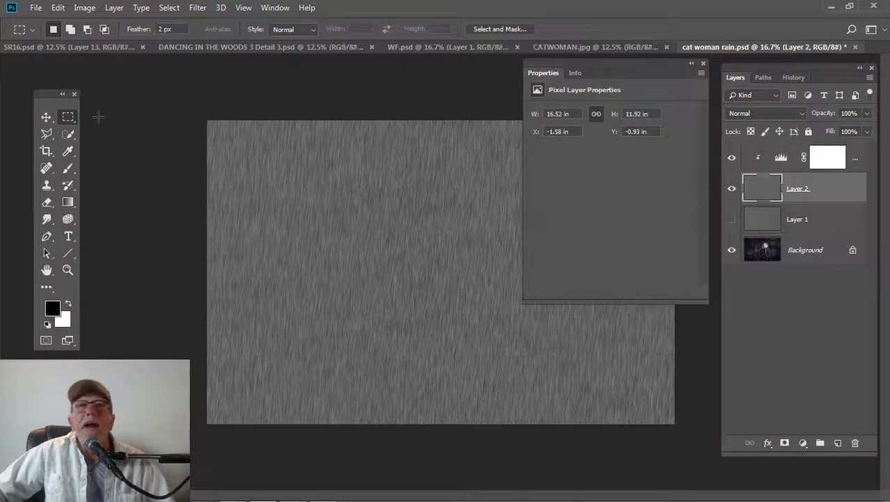
left_click(802, 113)
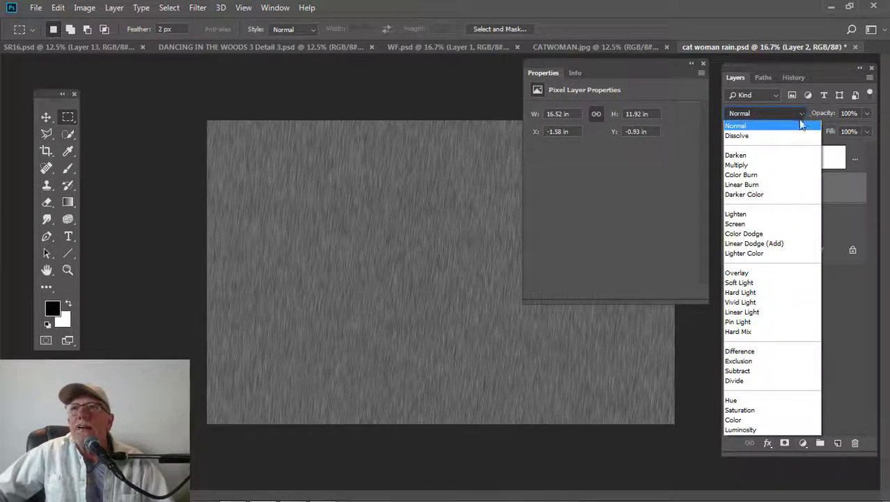
left_click(763, 225)
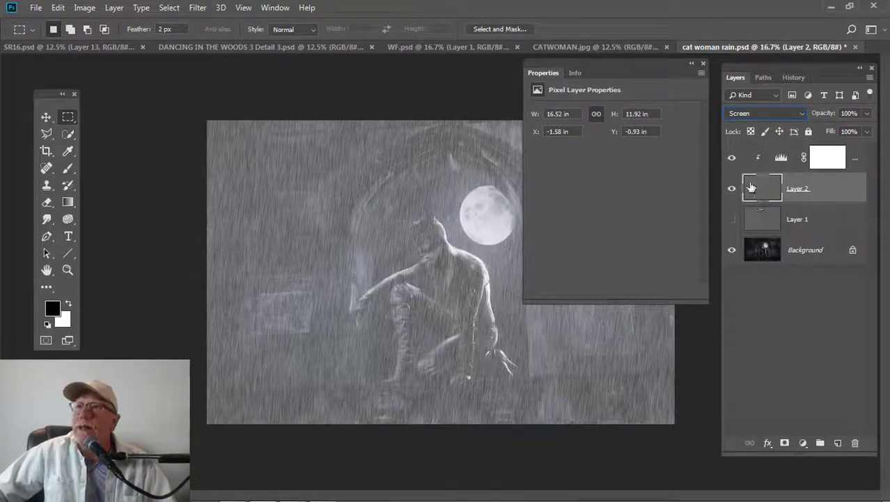
- Set the Levels adjustment's black input to 85 with midtones at 1.13, and close its properties
left_click(780, 159)
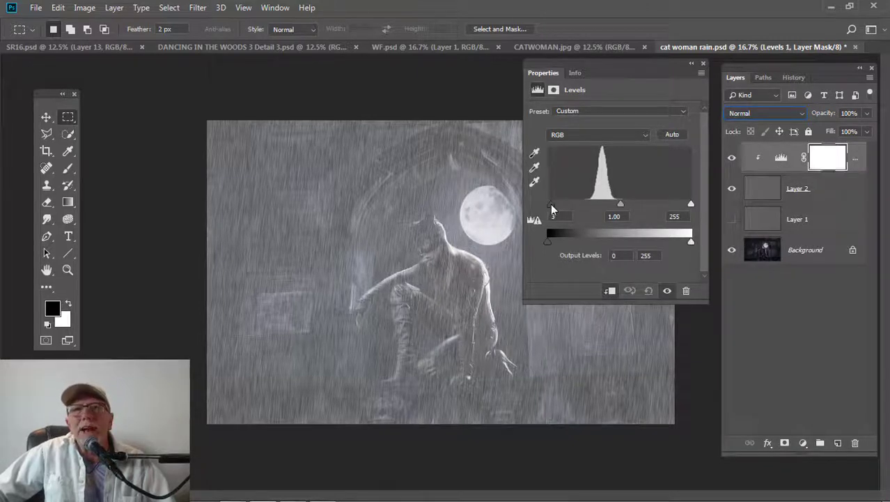
left_click_drag(548, 205, 596, 216)
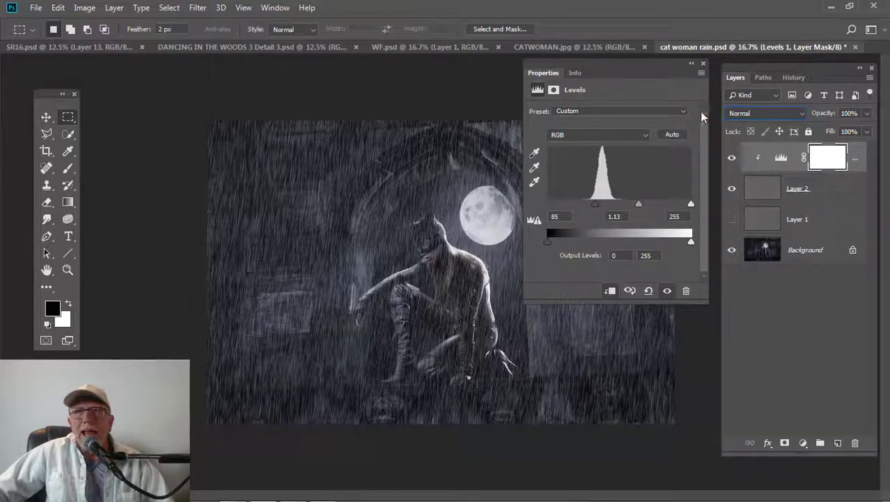
left_click(703, 64)
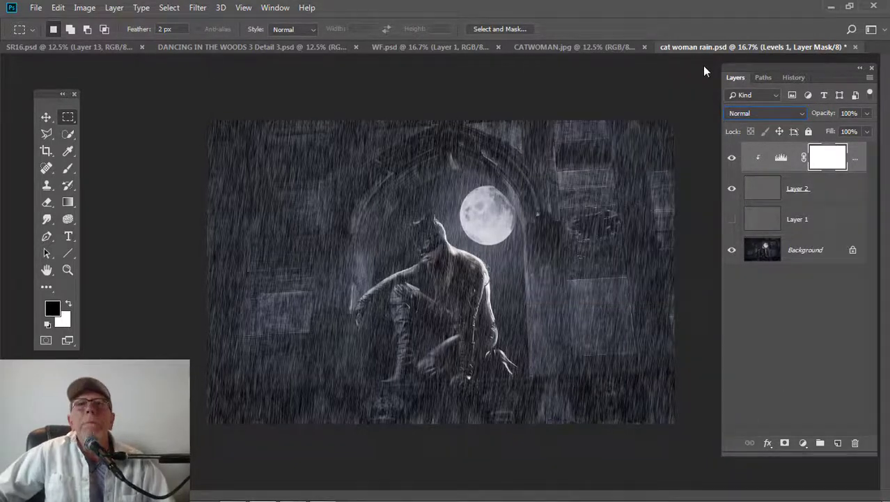
- Lower the opacity of the rain streak layer, Layer 2, to 80%
left_click(838, 188)
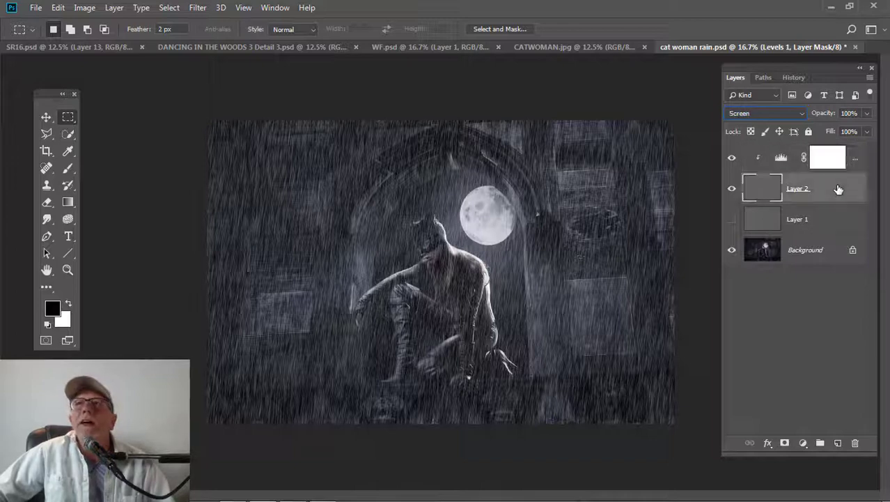
left_click(867, 114)
left_click_drag(866, 133, 851, 134)
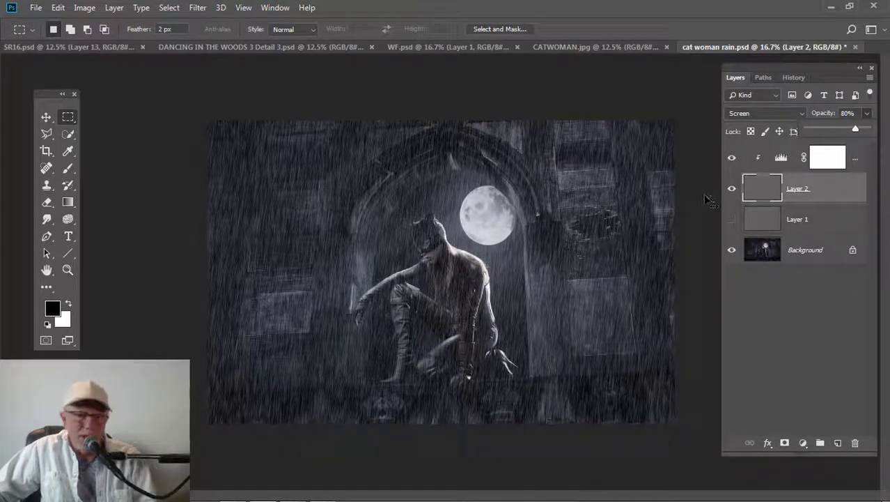
- Rotate the rain streak layer, Layer 2, about 7.43° clockwise and enlarge it to about 126.5%, positioned to cover the whole image
key("ctrl+t")
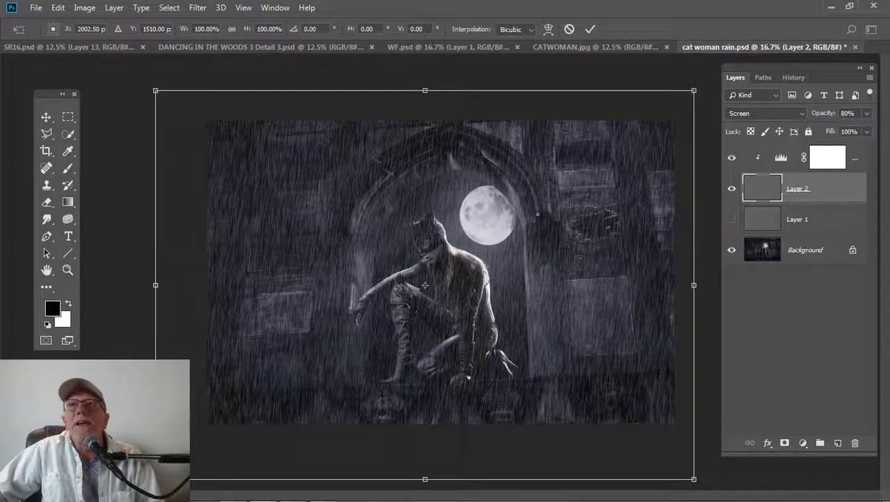
left_click_drag(712, 79, 734, 115)
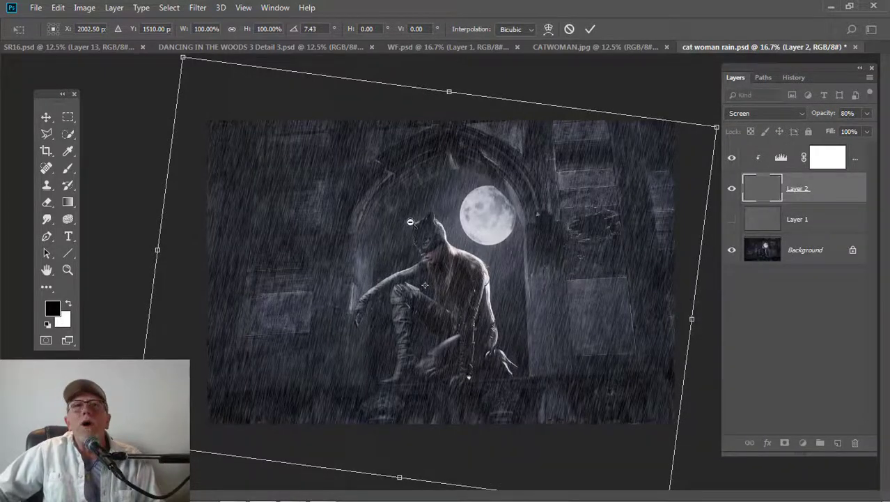
key("ctrl+minus")
key("ctrl+minus")
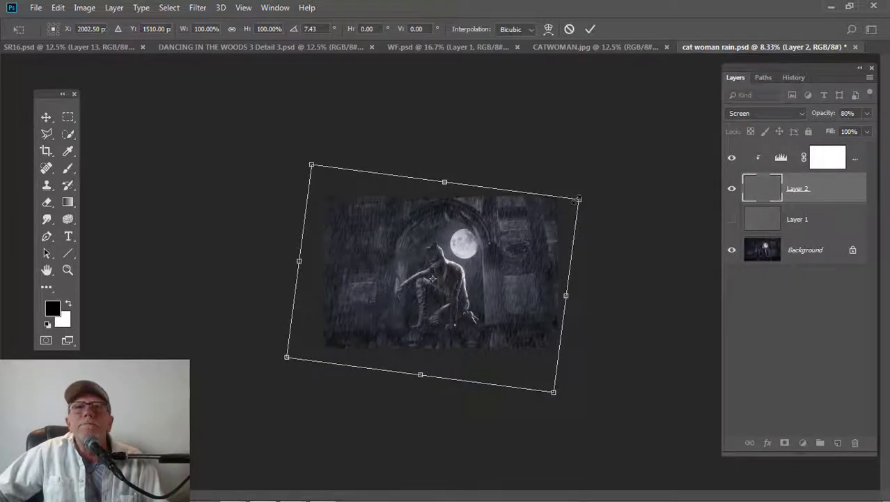
left_click_drag(578, 199, 656, 156)
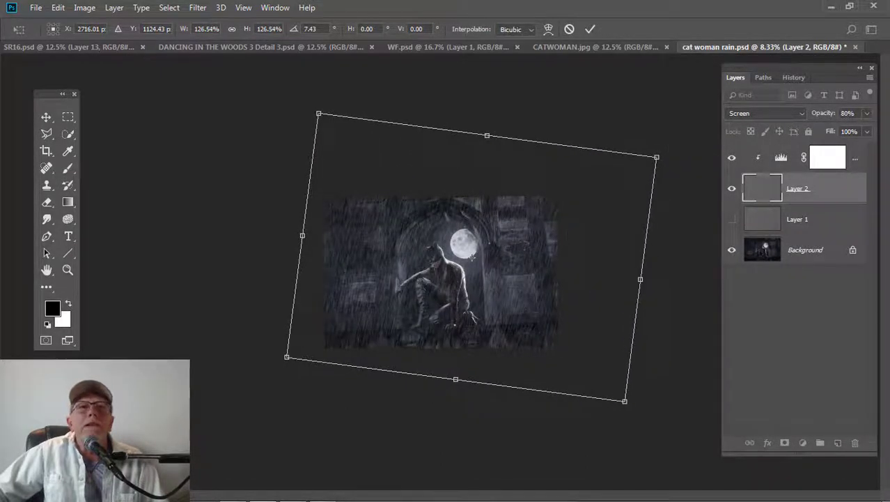
left_click_drag(572, 234, 547, 242)
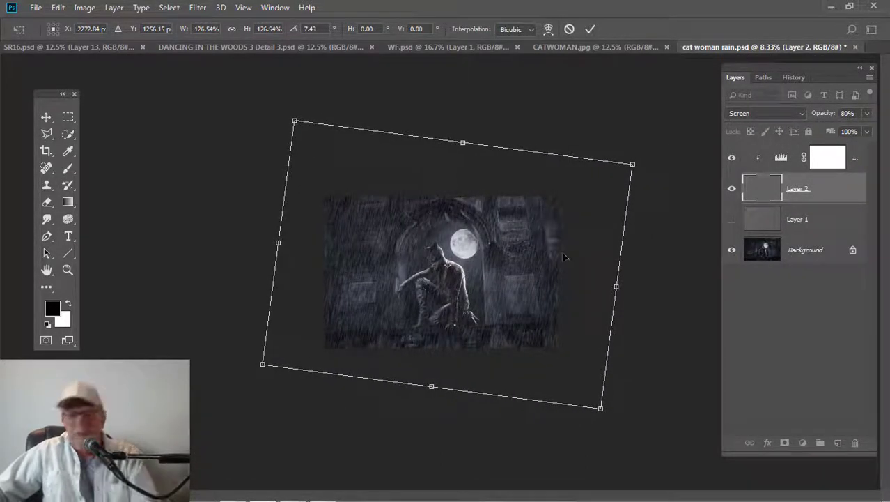
key("Return")
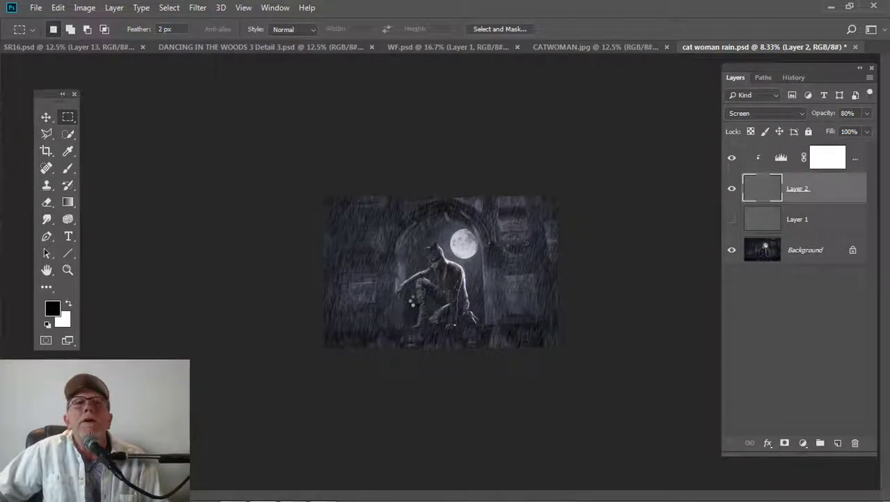
left_click(412, 299, "ctrl")
left_click(413, 297, "ctrl")
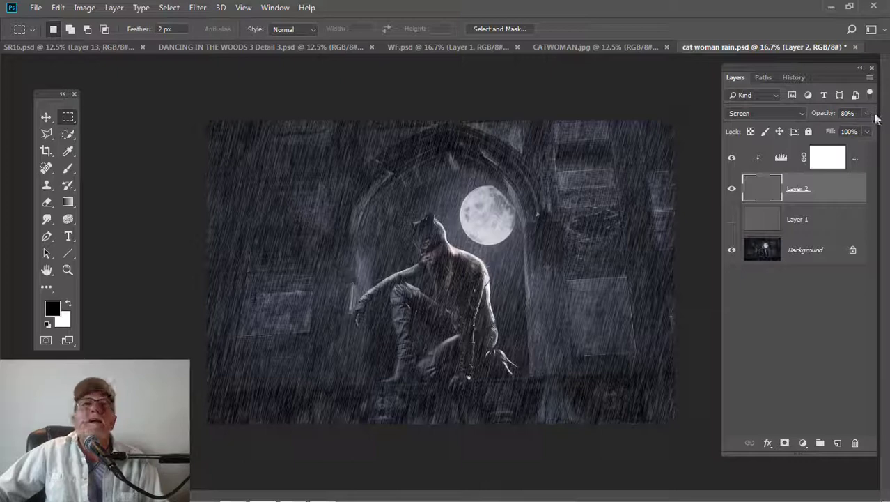
- Raise the black input of the clipped Levels adjustment to 93 and close its properties
double_click(781, 159)
left_click_drag(595, 207, 601, 207)
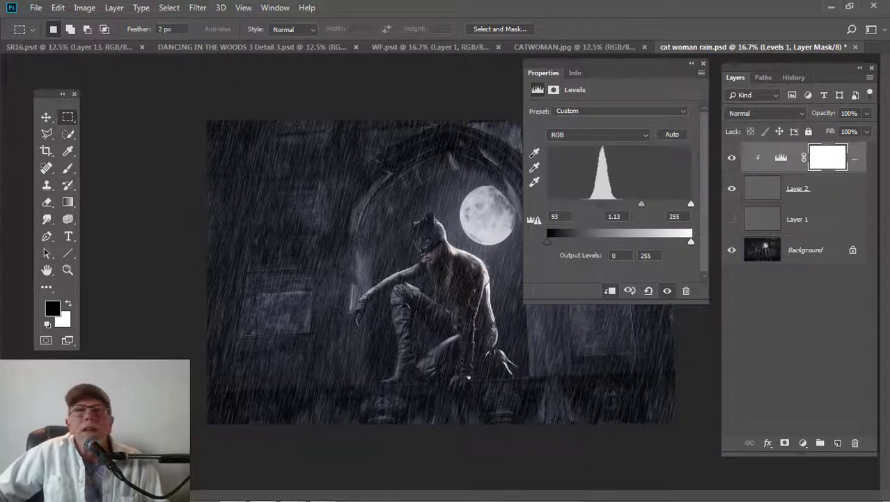
left_click(703, 64)
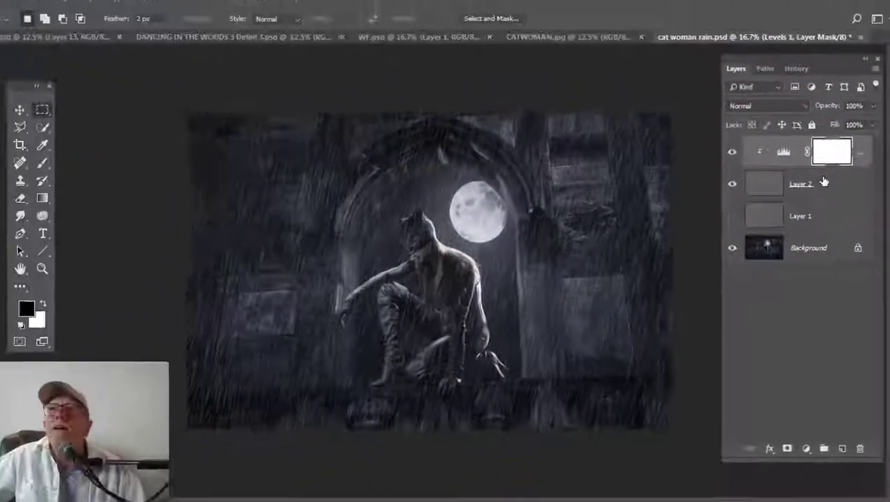
- Select the rain streak layer, Layer 2, and raise its opacity to 100%
left_click(854, 140)
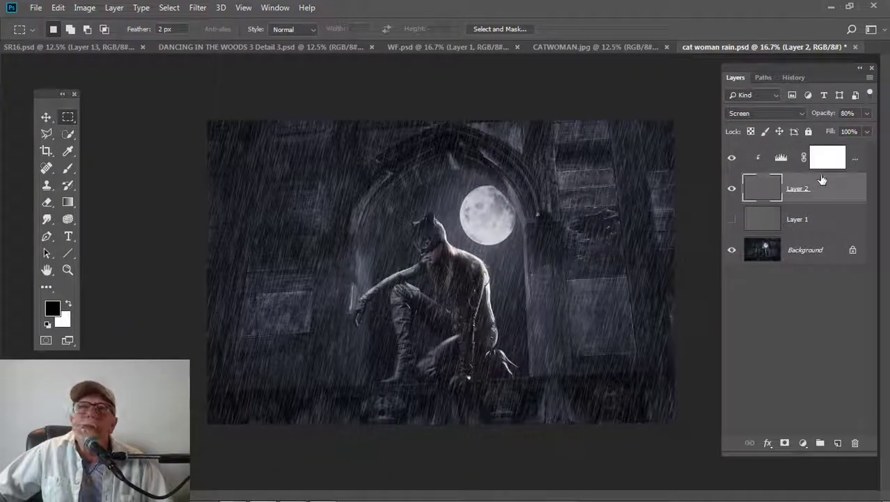
left_click(866, 114)
mouse_move(861, 132)
left_mouse_down()
mouse_move(850, 132)
mouse_move(869, 134)
left_mouse_up()
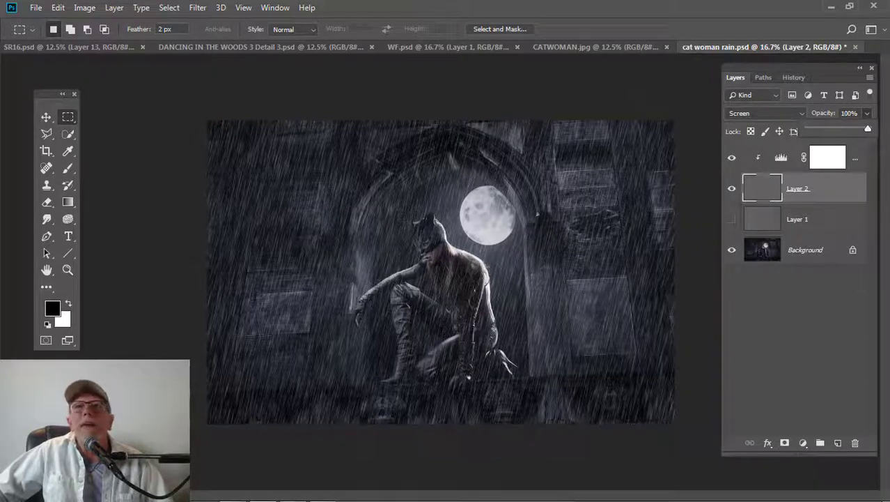
left_click(642, 79)
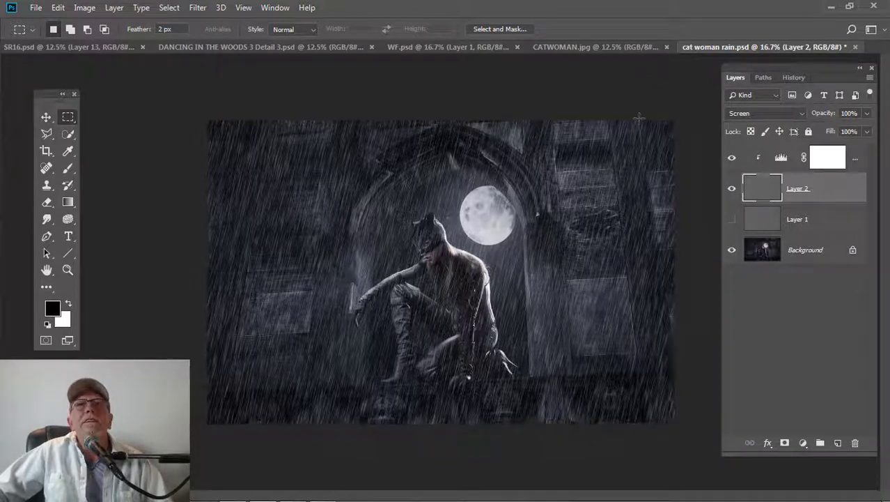
- Review the rain effects in CATWOMAN.jpg, DANCING IN THE WOODS 3 Detail 3.psd and WF.psd, and return to cat woman rain.psd
left_click(567, 49)
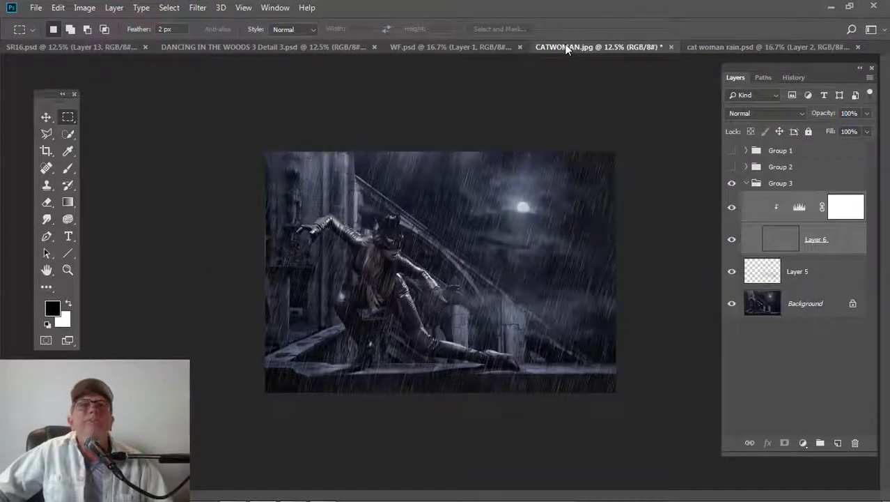
left_click(319, 46)
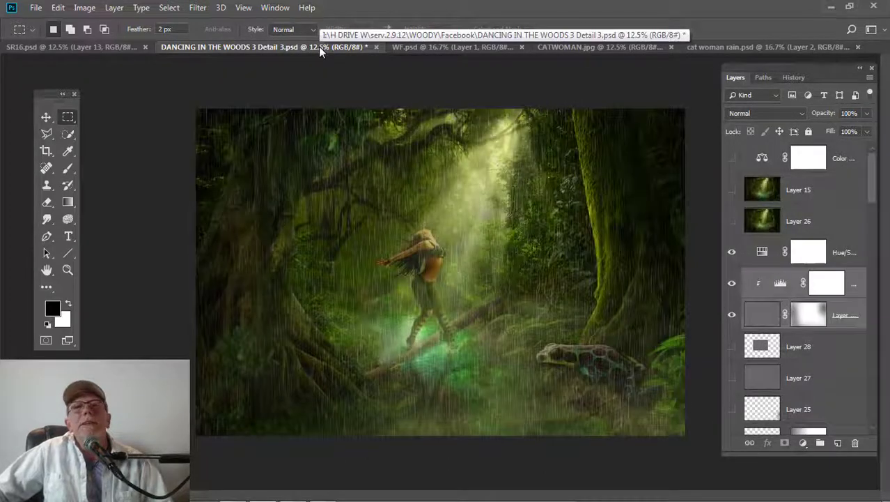
left_click(450, 47)
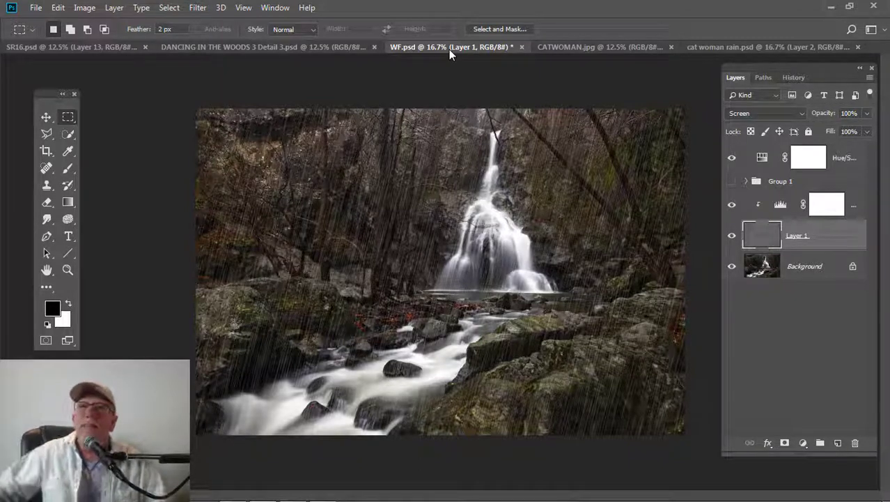
left_click(744, 43)
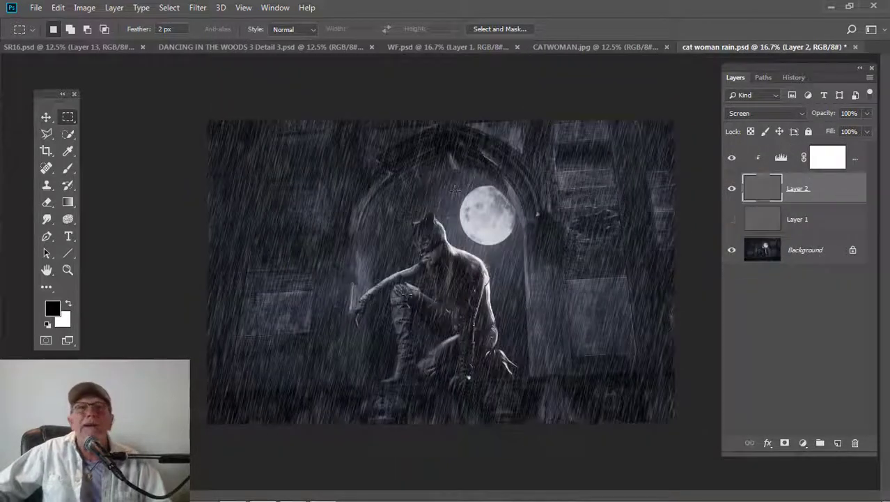